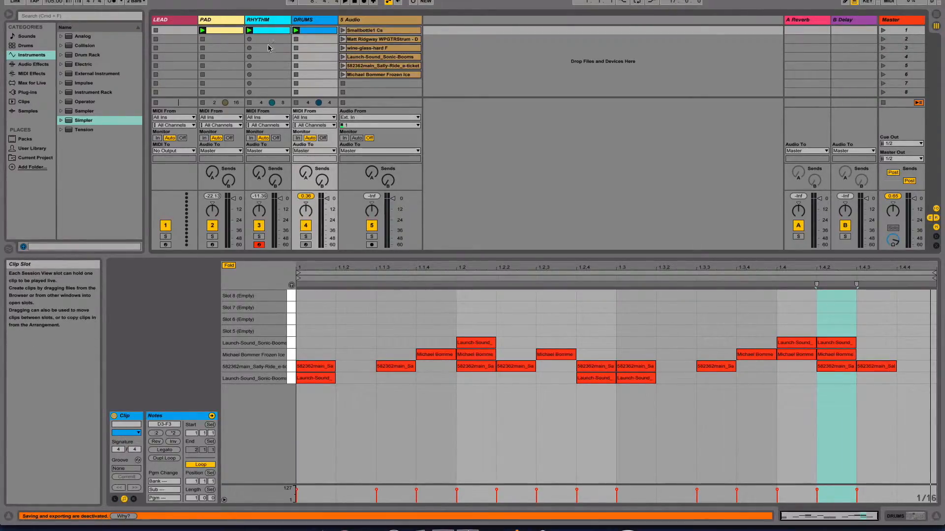
Step: Load an empty Simpler instrument onto the LEAD track
{"action": "left_click", "coordinate": [170, 22]}
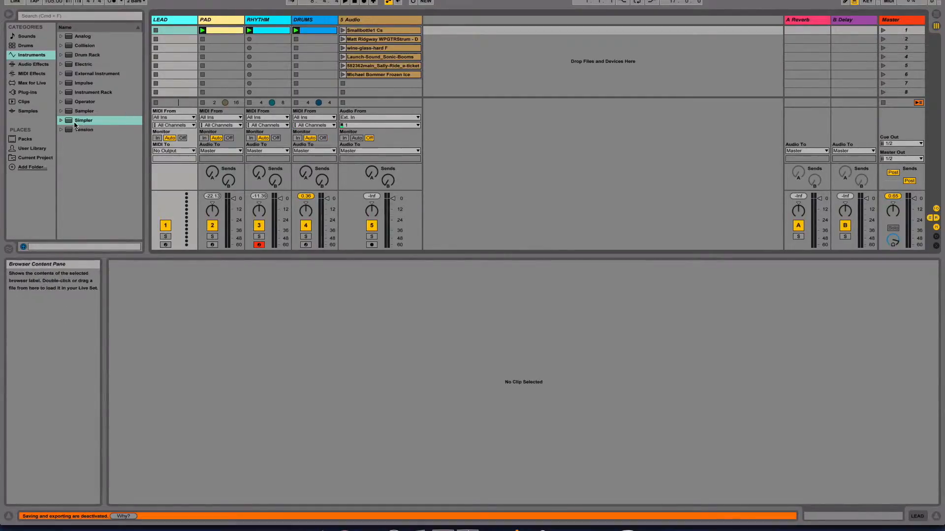
{"action": "left_click_drag", "start_coordinate": [75, 123], "coordinate": [176, 63]}
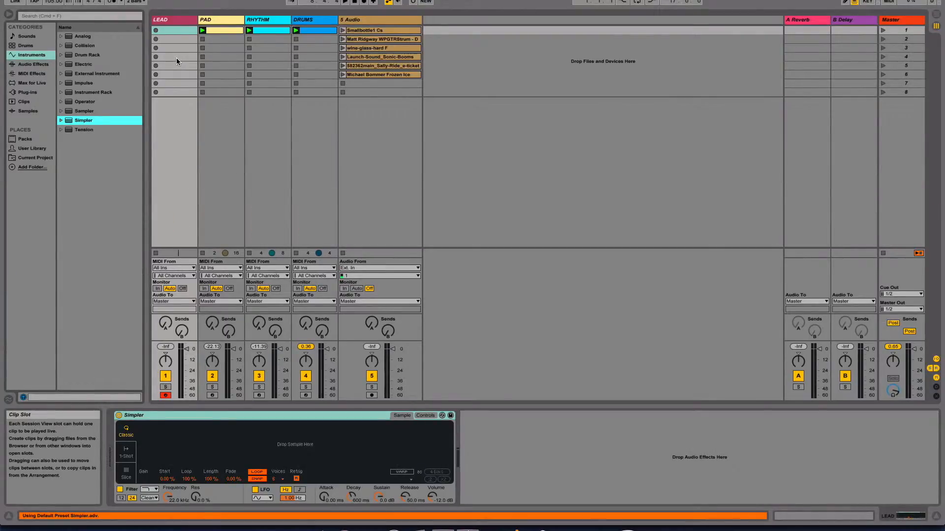
Step: Audition the Smallbottle1 Cs clip alone with the DRUMS, RHYTHM and PAD clips stopped, and open its waveform
{"action": "left_click", "coordinate": [364, 30]}
{"action": "left_click", "coordinate": [343, 31]}
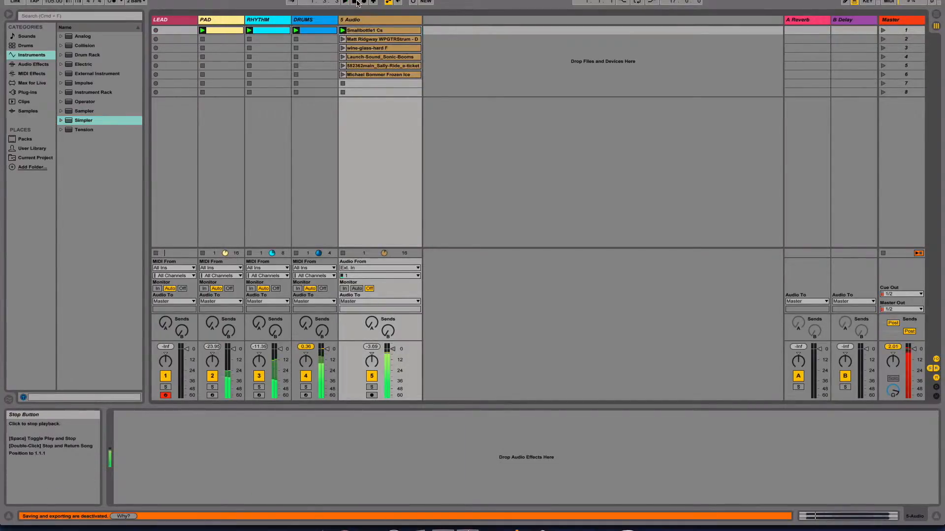
{"action": "left_click", "coordinate": [295, 92]}
{"action": "left_click", "coordinate": [249, 92]}
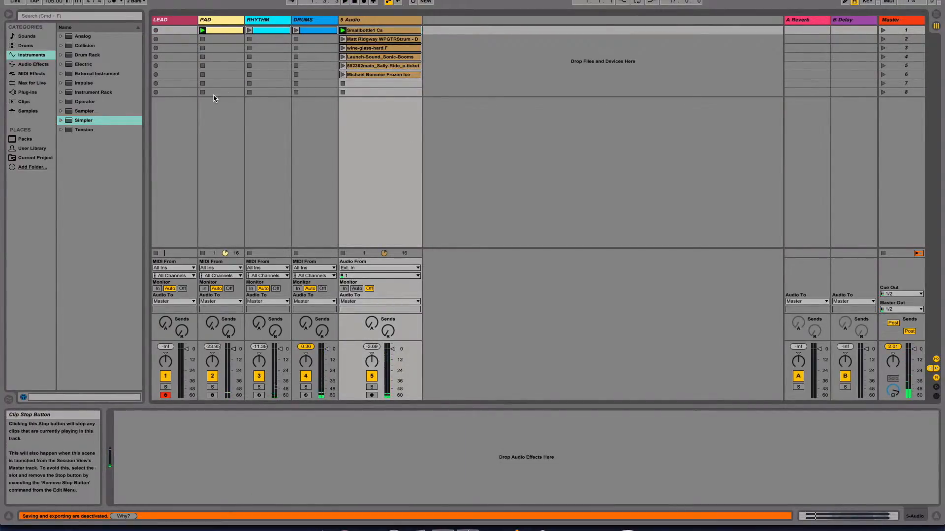
{"action": "left_click", "coordinate": [202, 92]}
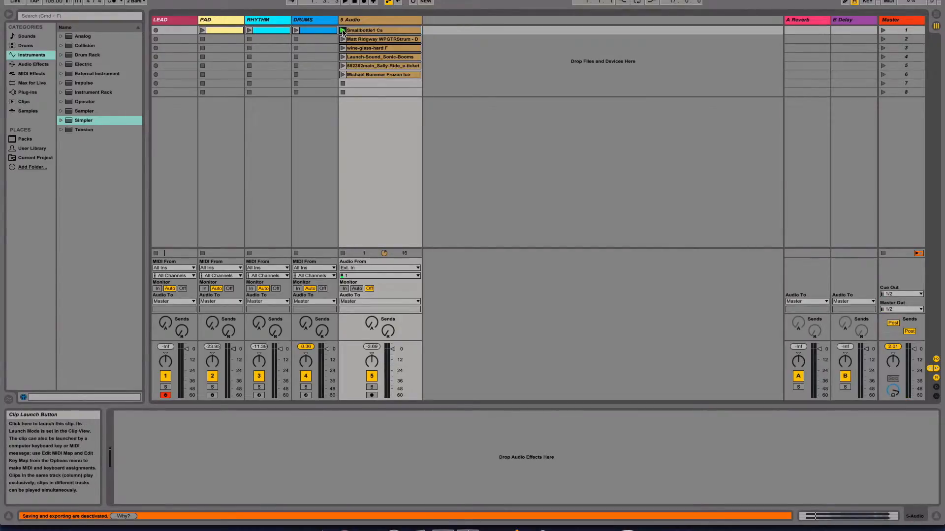
{"action": "left_click", "coordinate": [343, 31]}
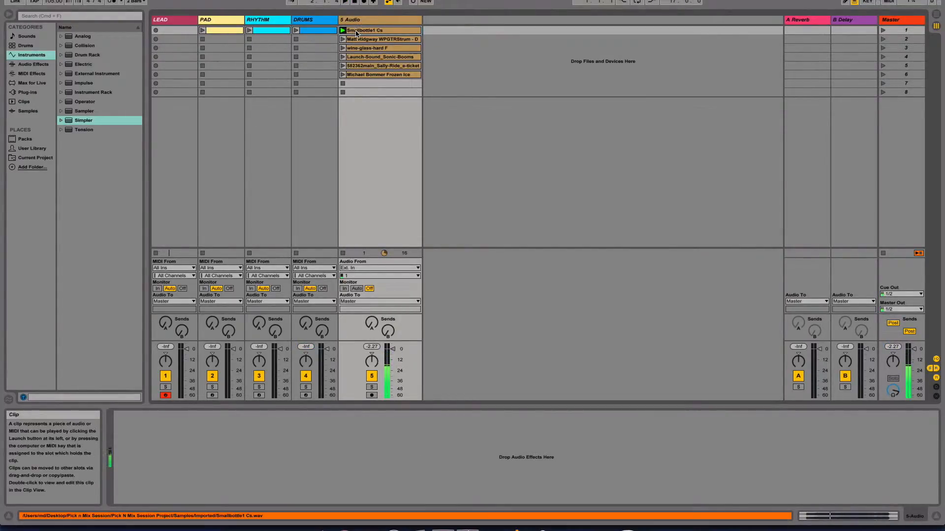
{"action": "double_click", "coordinate": [357, 32]}
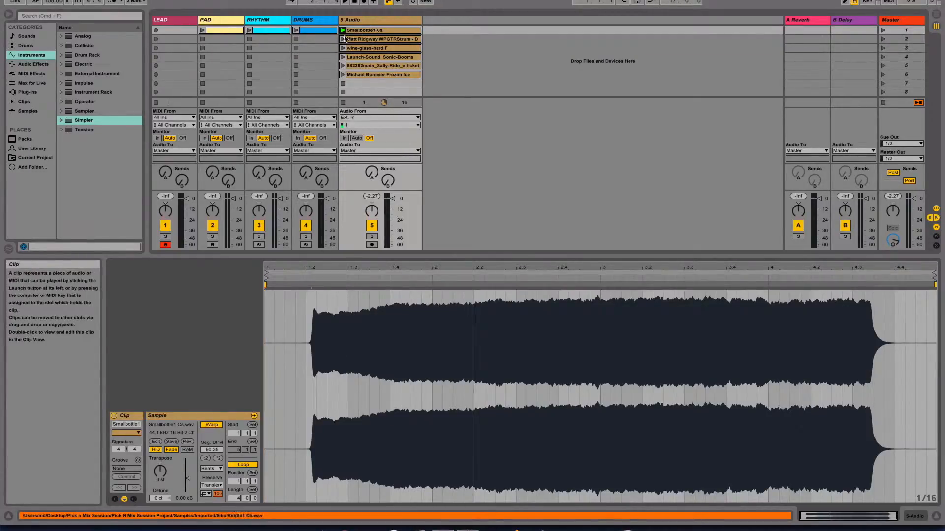
Step: Load the Smallbottle1 Cs sample into the LEAD track's Simpler and move its start point past the opening silence
{"action": "left_click", "coordinate": [167, 21]}
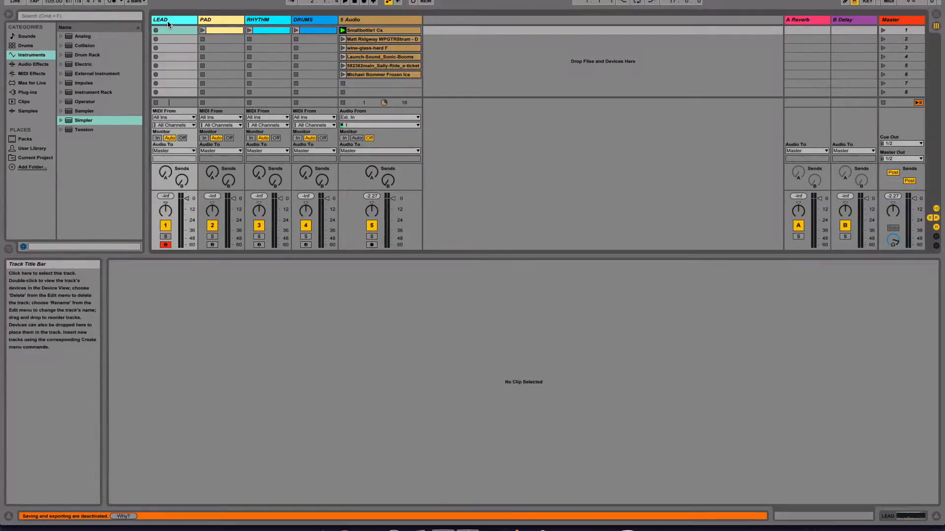
{"action": "key", "text": "shift+Tab"}
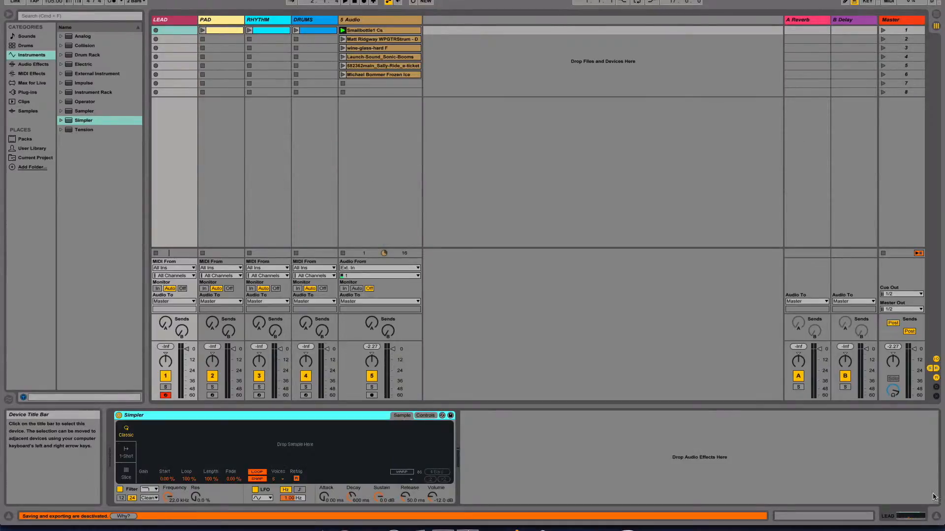
{"action": "left_click_drag", "start_coordinate": [369, 30], "coordinate": [275, 441]}
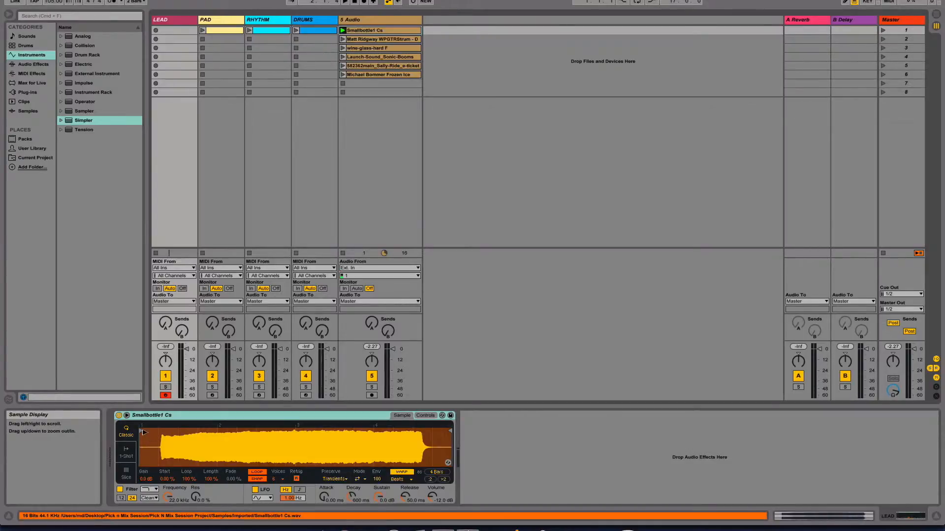
{"action": "left_click_drag", "start_coordinate": [154, 430], "coordinate": [163, 431]}
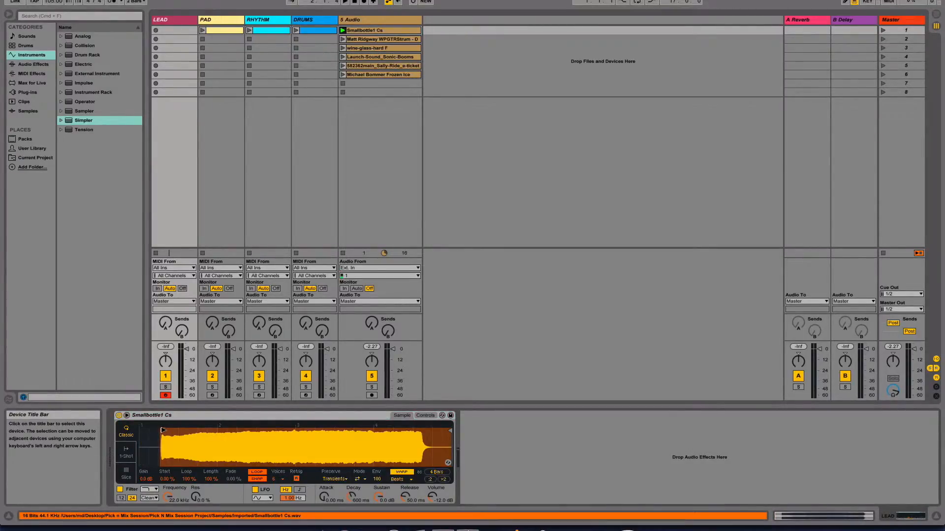
{"action": "left_click_drag", "start_coordinate": [172, 434], "coordinate": [214, 408]}
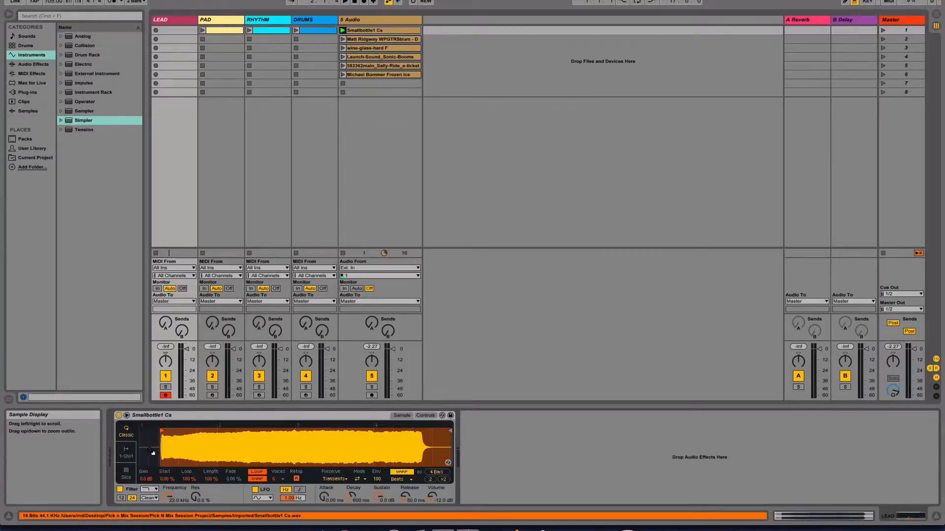
Step: Lower the sample's transposition in Simpler's 1-Shot mode and return the device to Classic playback mode
{"action": "left_click", "coordinate": [125, 453]}
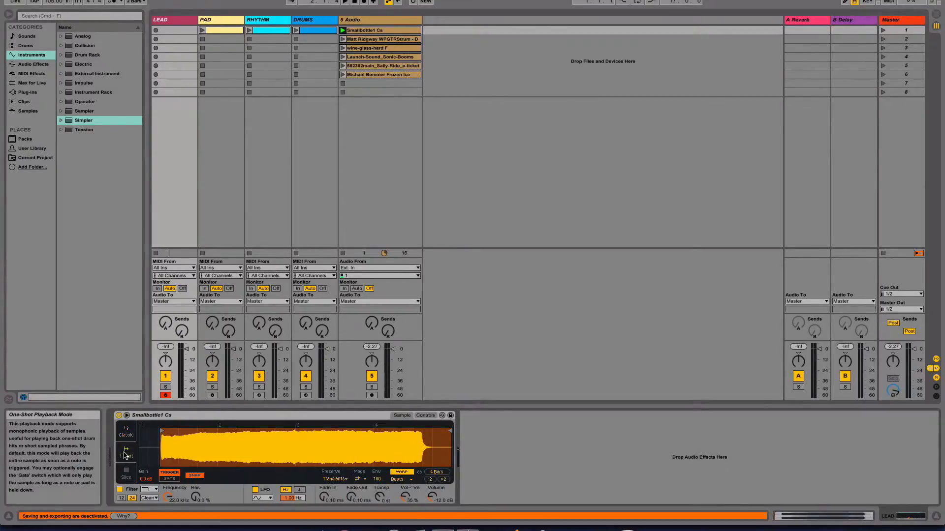
{"action": "left_click_drag", "start_coordinate": [379, 501], "coordinate": [380, 507]}
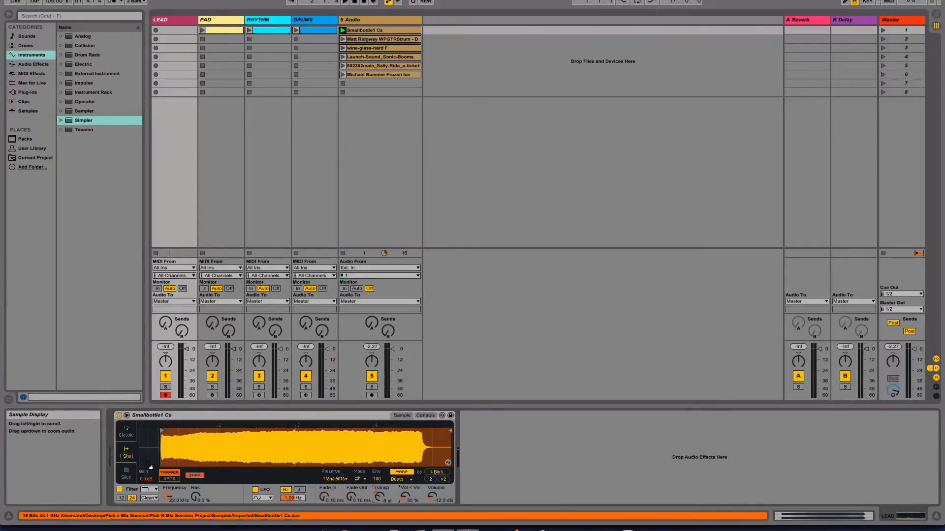
{"action": "left_click", "coordinate": [127, 433]}
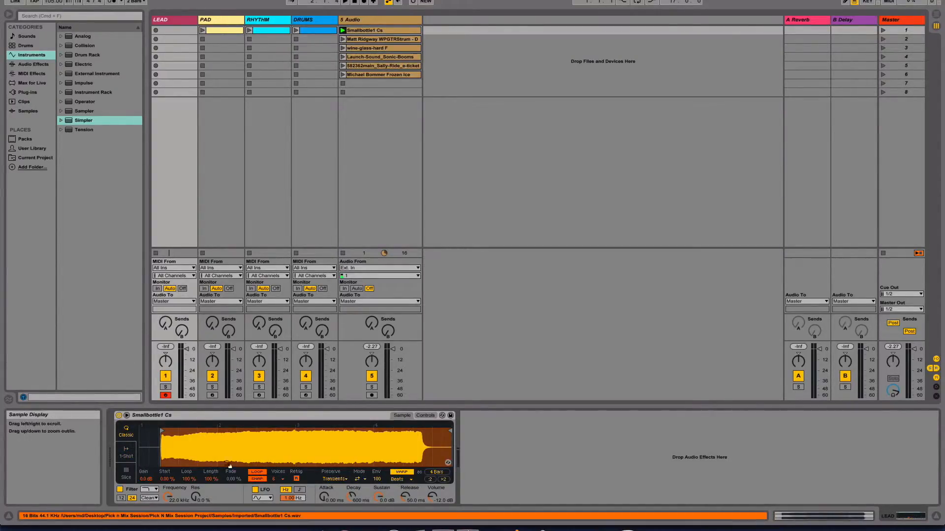
Step: Create a MIDI clip in the LEAD track's first slot and set its loop length to 8 bars
{"action": "double_click", "coordinate": [168, 31]}
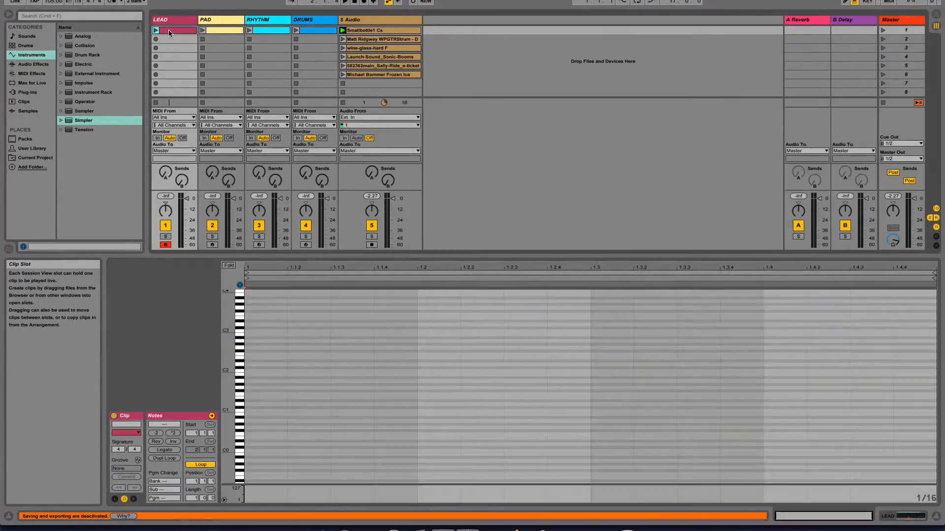
{"action": "left_click_drag", "start_coordinate": [375, 254], "coordinate": [386, 118]}
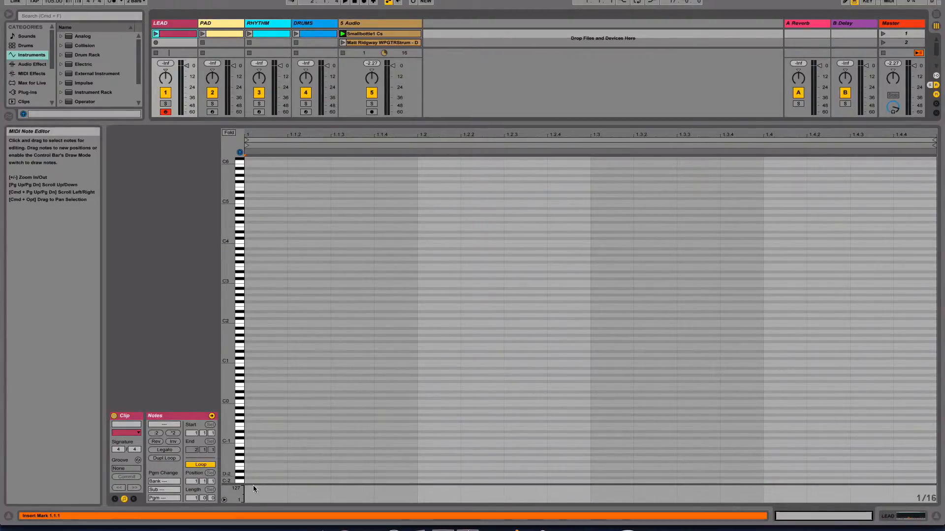
{"action": "left_click_drag", "start_coordinate": [192, 501], "coordinate": [192, 477]}
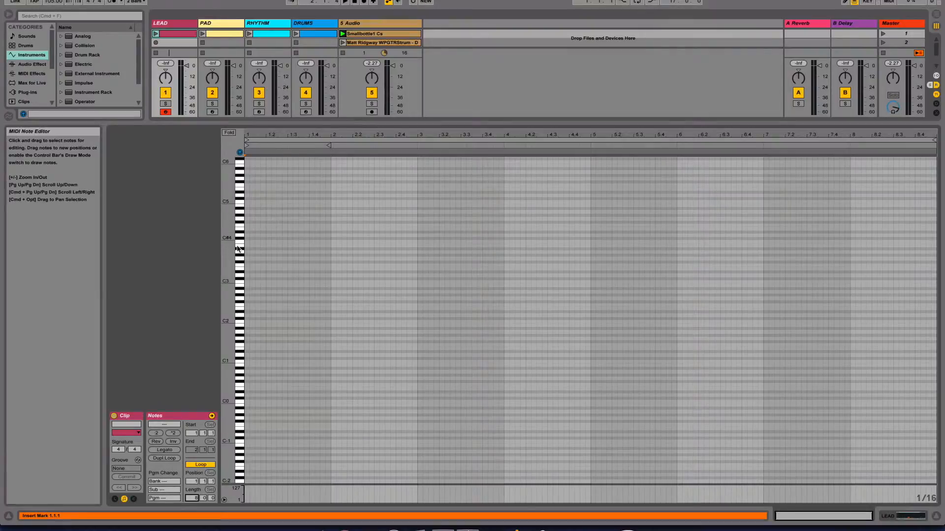
Step: Draw a two-beat A5 note at 5.1.1 and an E5 note from 5.3.1 to 6.2.2 in the LEAD clip
{"action": "left_click_drag", "start_coordinate": [229, 259], "coordinate": [232, 358]}
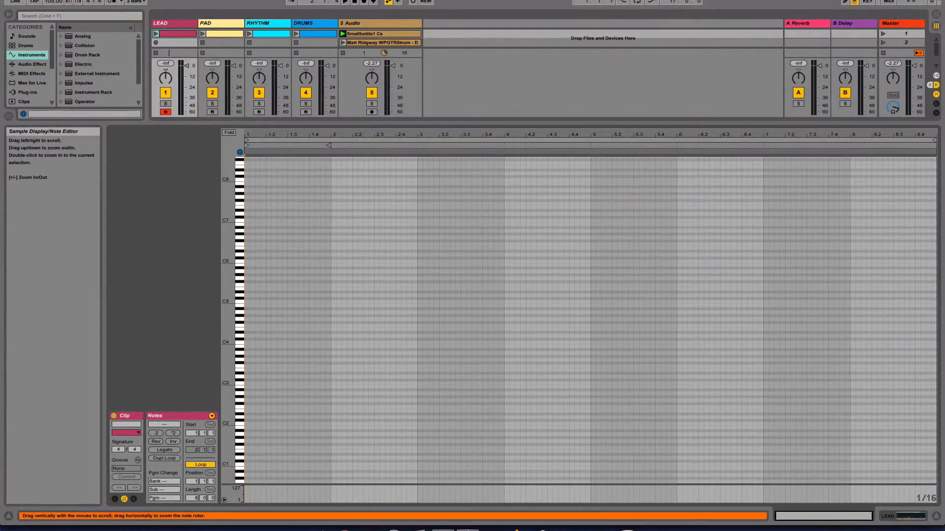
{"action": "left_click_drag", "start_coordinate": [229, 253], "coordinate": [225, 283]}
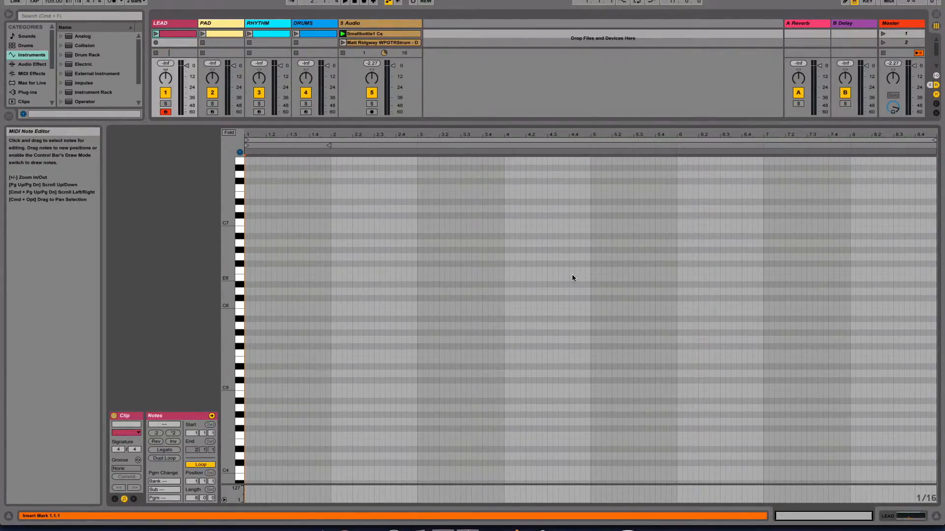
{"action": "double_click", "coordinate": [593, 326]}
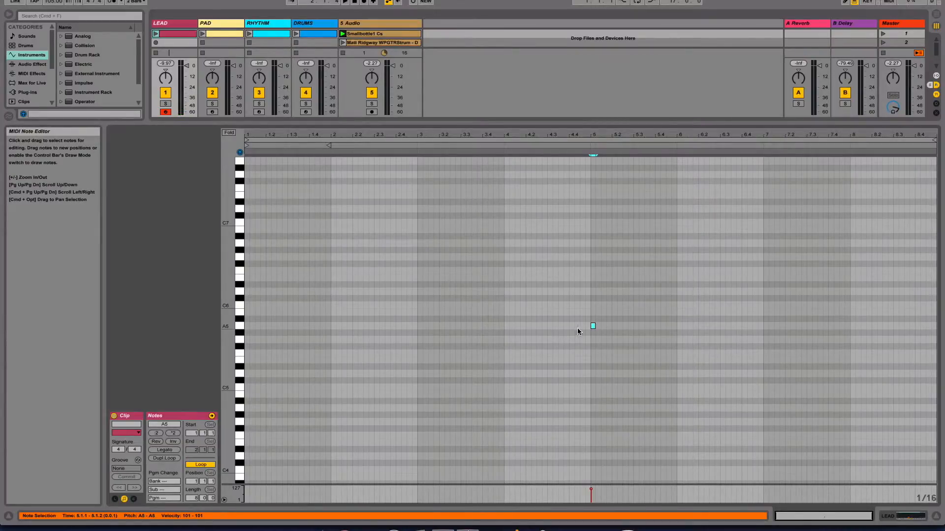
{"action": "left_click_drag", "start_coordinate": [594, 326], "coordinate": [631, 331]}
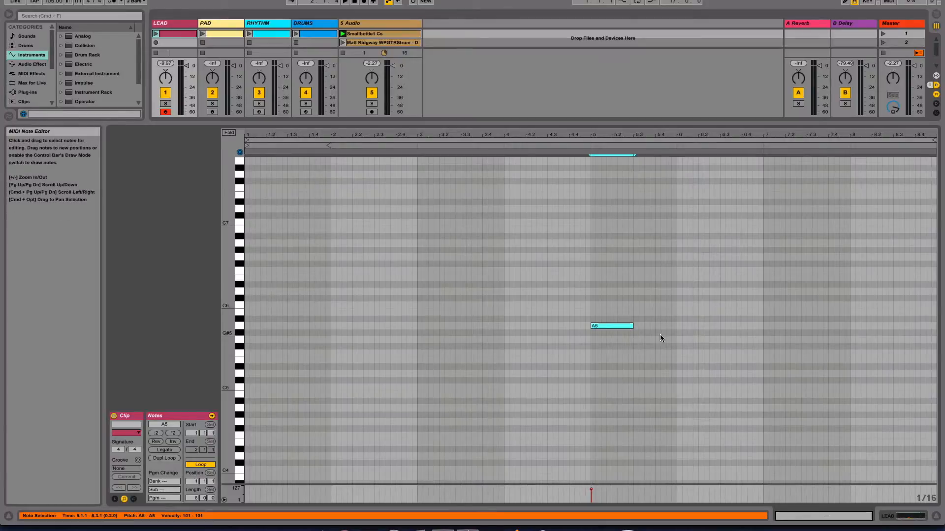
{"action": "double_click", "coordinate": [635, 359]}
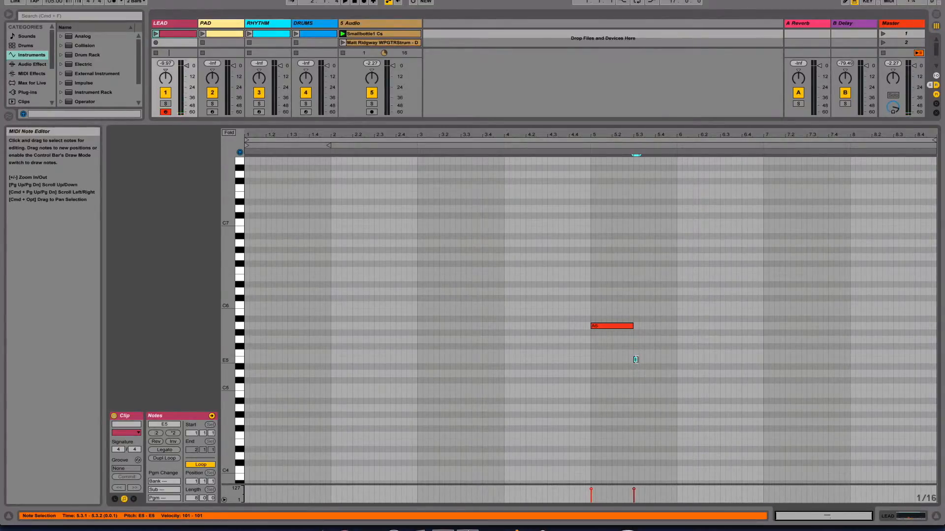
{"action": "left_click_drag", "start_coordinate": [636, 359], "coordinate": [701, 367]}
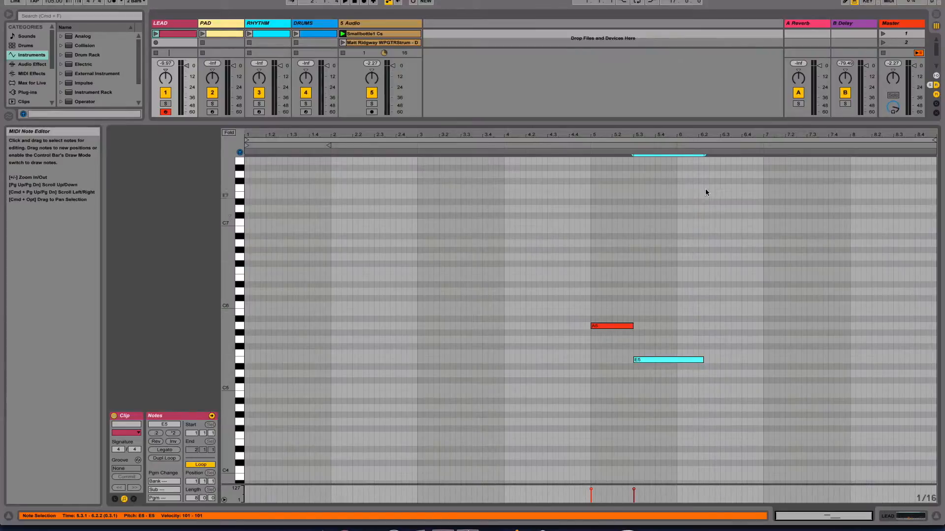
Step: Continue the lead melody with a two-sixteenth E5 at 6.2.3, a two-beat G5 at 6.3.1 and a one-bar A5 at 7.1.1
{"action": "double_click", "coordinate": [712, 360]}
{"action": "left_click_drag", "start_coordinate": [714, 361], "coordinate": [718, 362]}
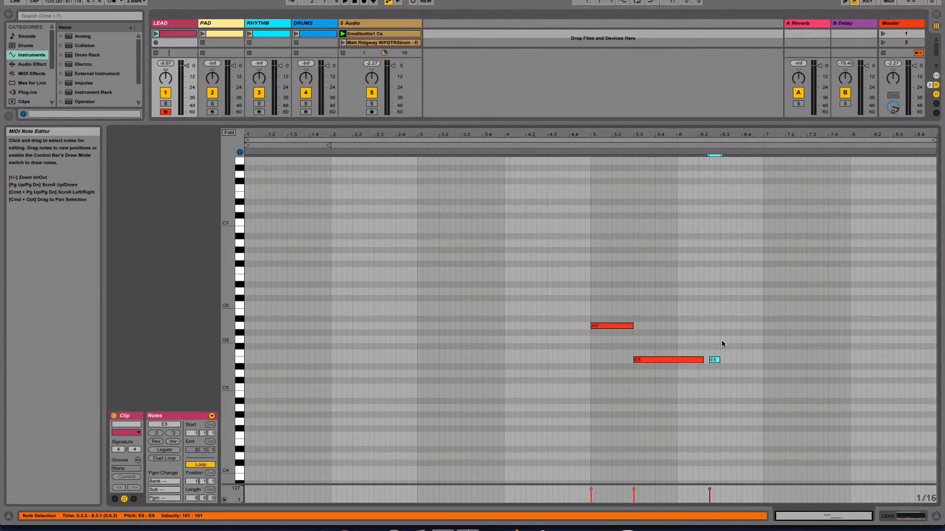
{"action": "double_click", "coordinate": [722, 340]}
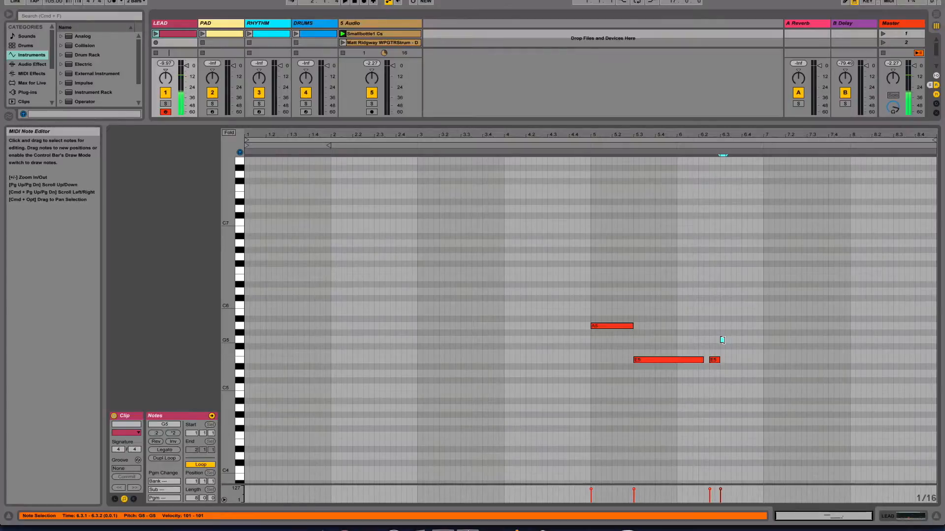
{"action": "left_click_drag", "start_coordinate": [723, 340], "coordinate": [762, 345]}
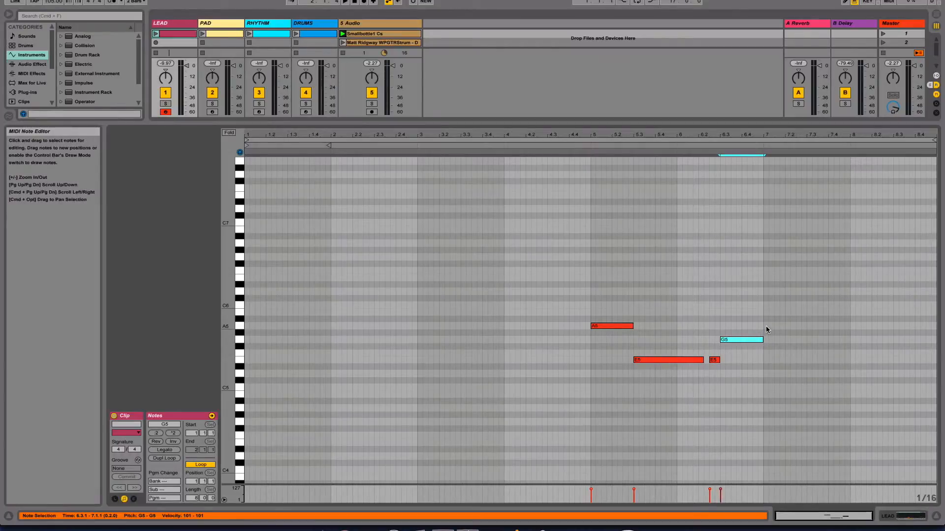
{"action": "double_click", "coordinate": [766, 326]}
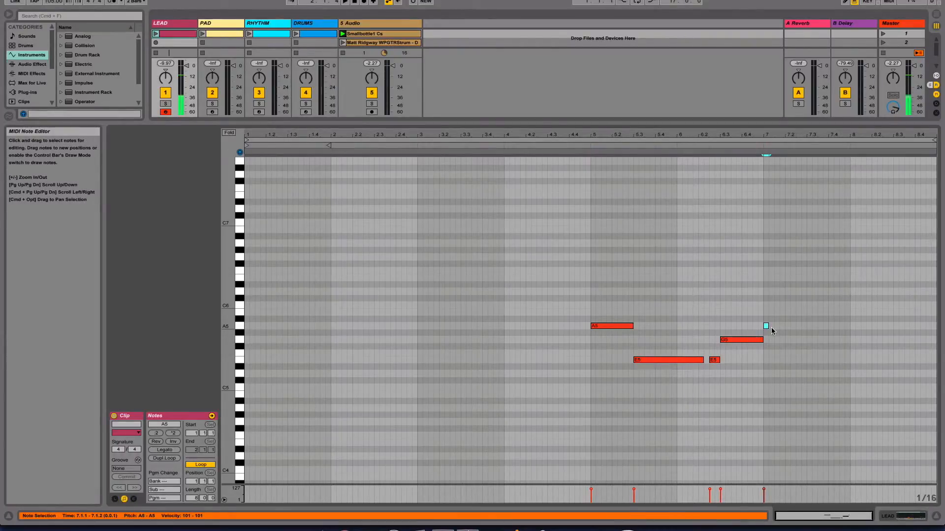
{"action": "left_click_drag", "start_coordinate": [767, 327], "coordinate": [850, 328]}
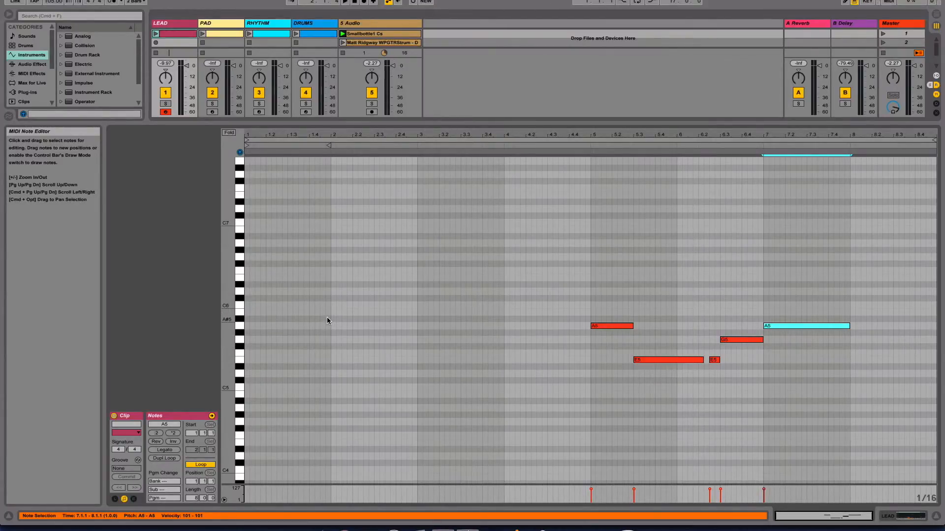
Step: Add sixteenth-note pickups before bar 5 of the lead melody: A5 at 4.4.3 and G5 at 4.4.4
{"action": "double_click", "coordinate": [582, 326]}
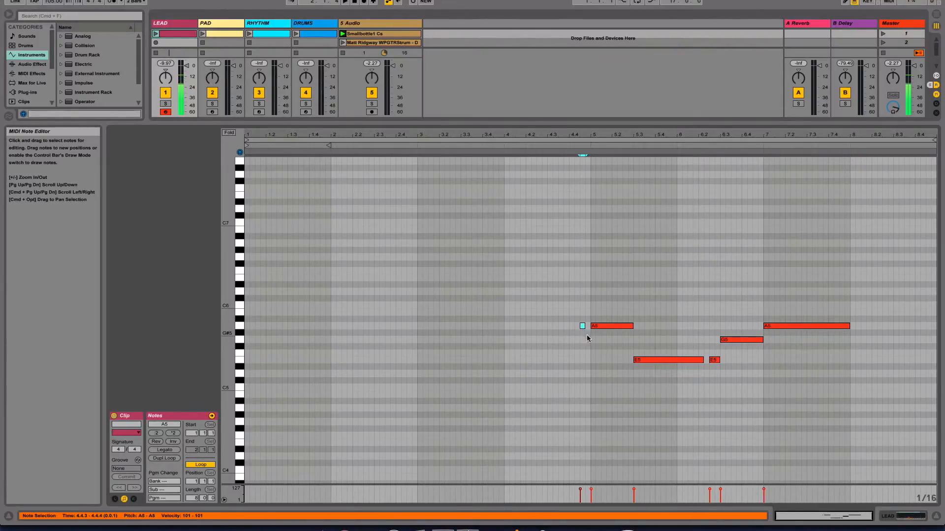
{"action": "double_click", "coordinate": [587, 340]}
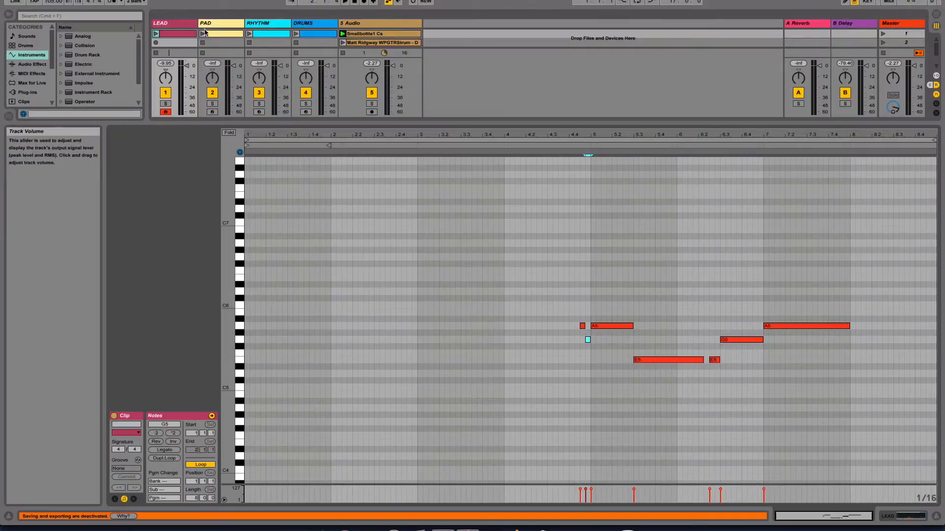
Step: Play the LEAD clip together with the DRUMS, PAD and RHYTHM clips while the 5 Audio track is stopped
{"action": "left_click", "coordinate": [155, 34]}
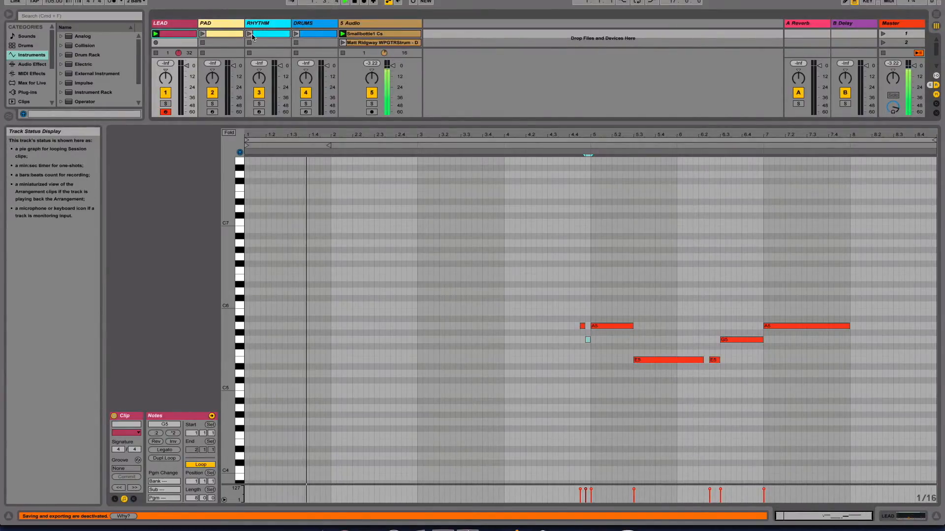
{"action": "left_click", "coordinate": [343, 53]}
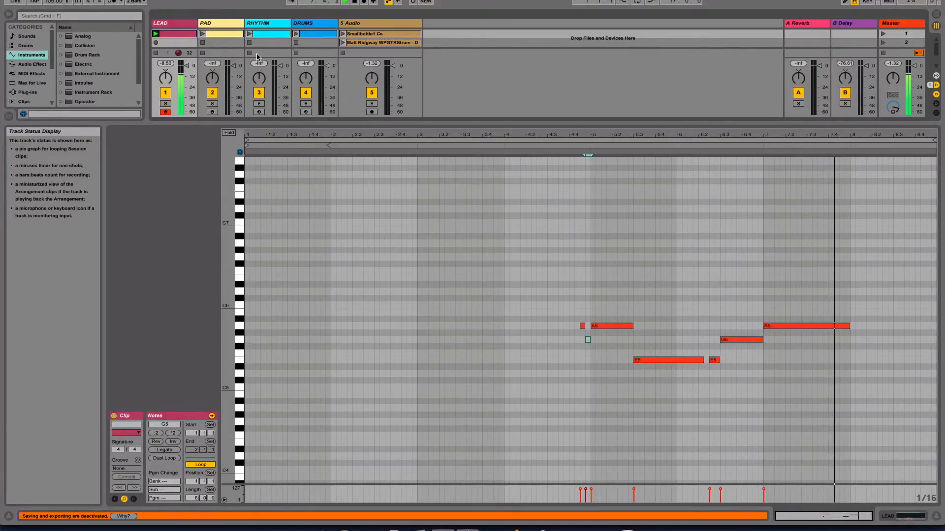
{"action": "left_click", "coordinate": [296, 34]}
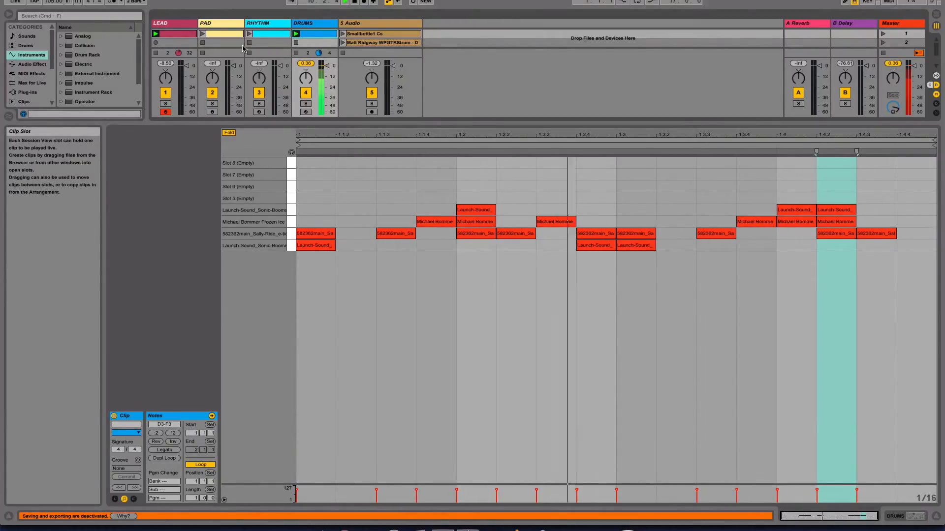
{"action": "left_click", "coordinate": [179, 34]}
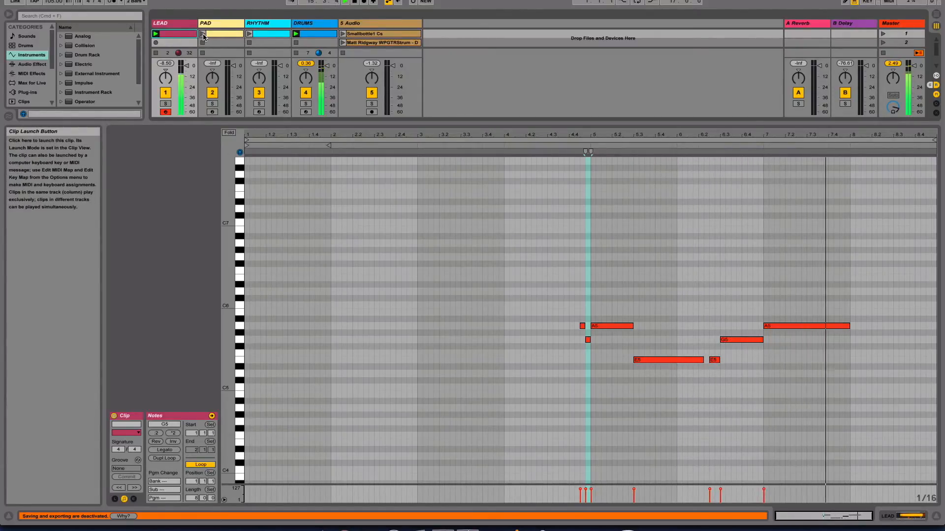
{"action": "left_click", "coordinate": [202, 34]}
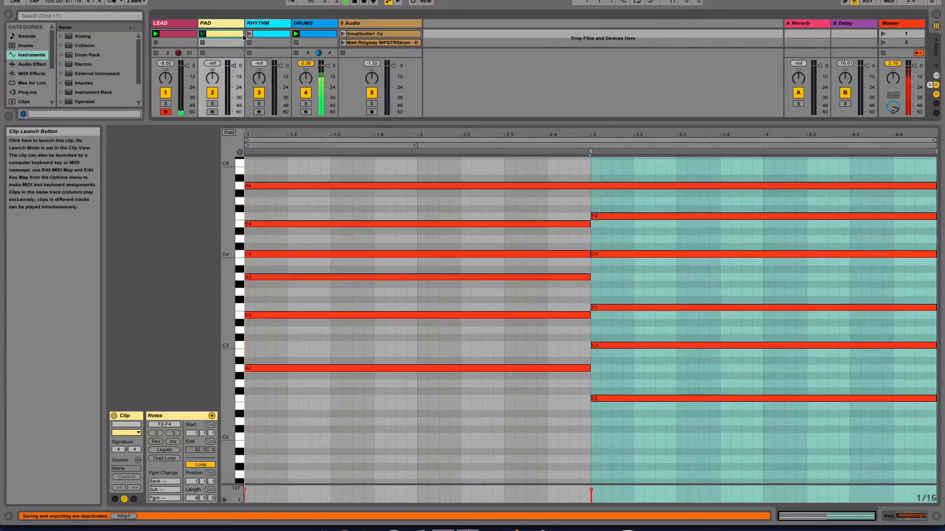
{"action": "left_click", "coordinate": [250, 34]}
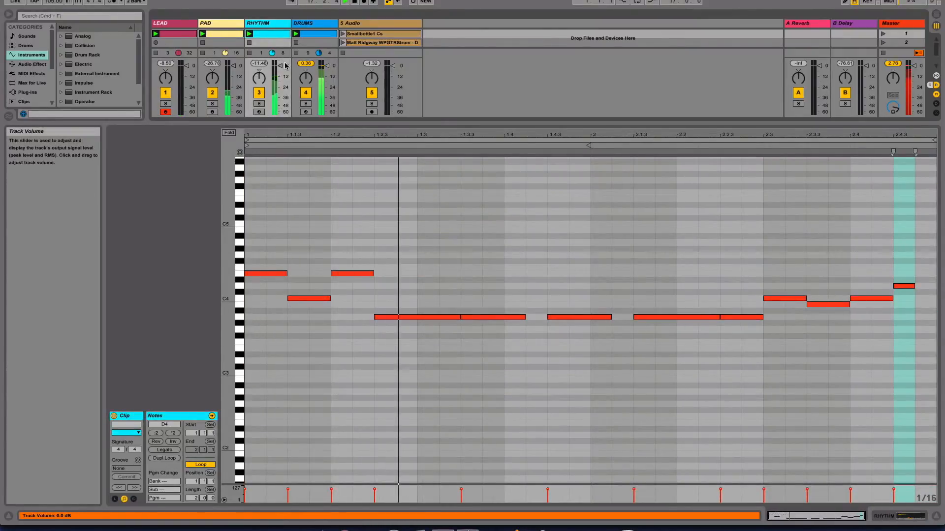
{"action": "left_click", "coordinate": [180, 35]}
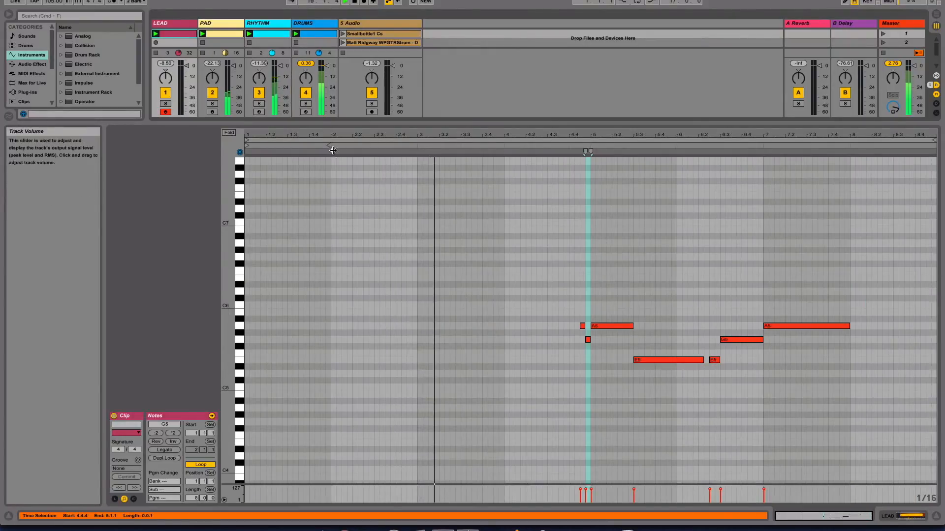